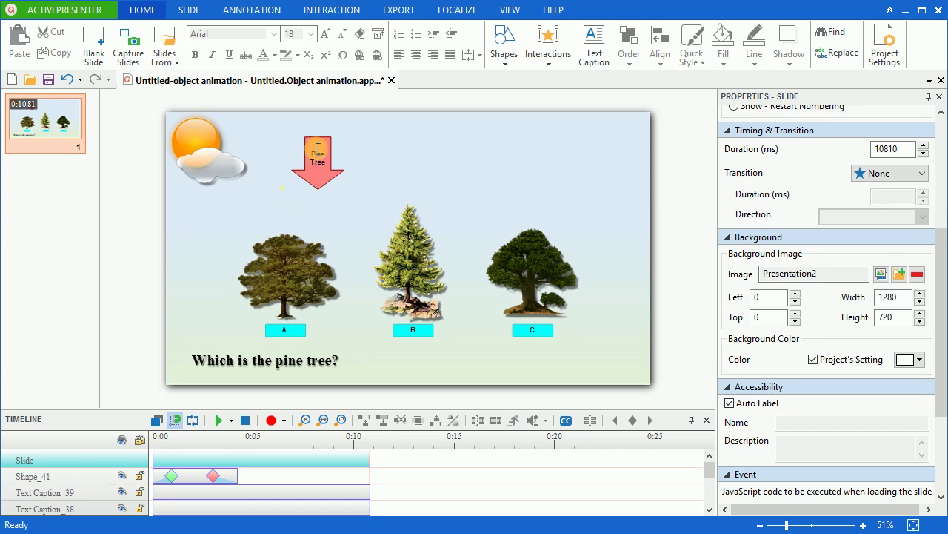
# Step: Move the Pine Tree arrow above the middle tree B and reselect it
pyautogui.moveTo(317, 160); pyautogui.dragTo(415, 154)
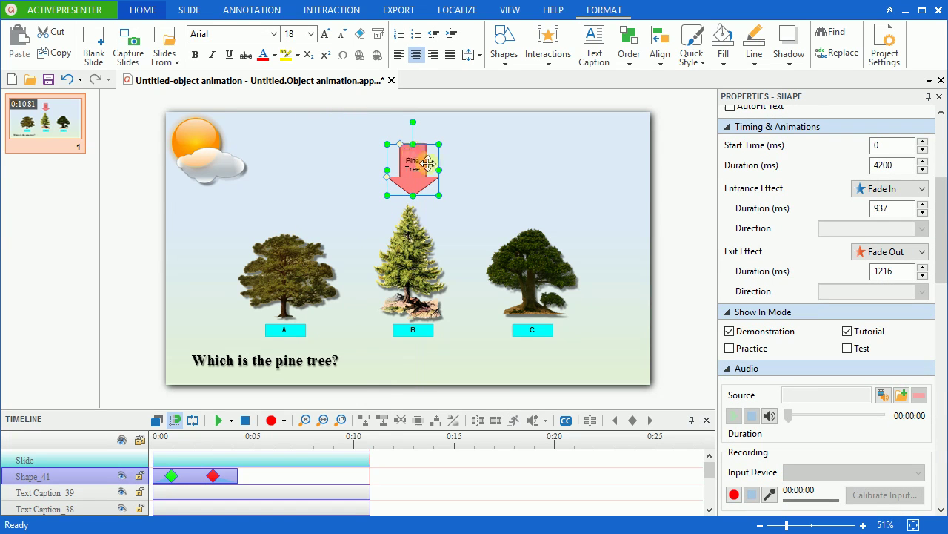
pyautogui.click(461, 189)
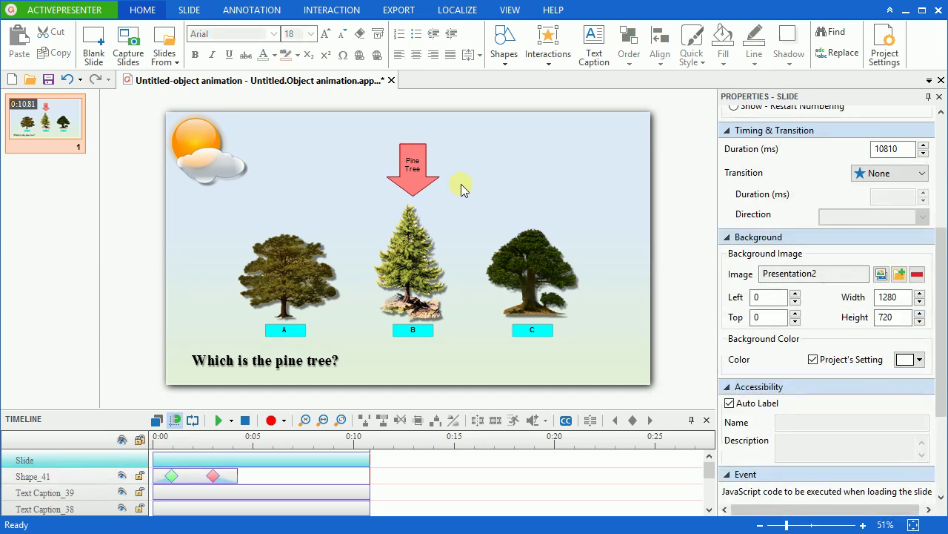
pyautogui.click(404, 149)
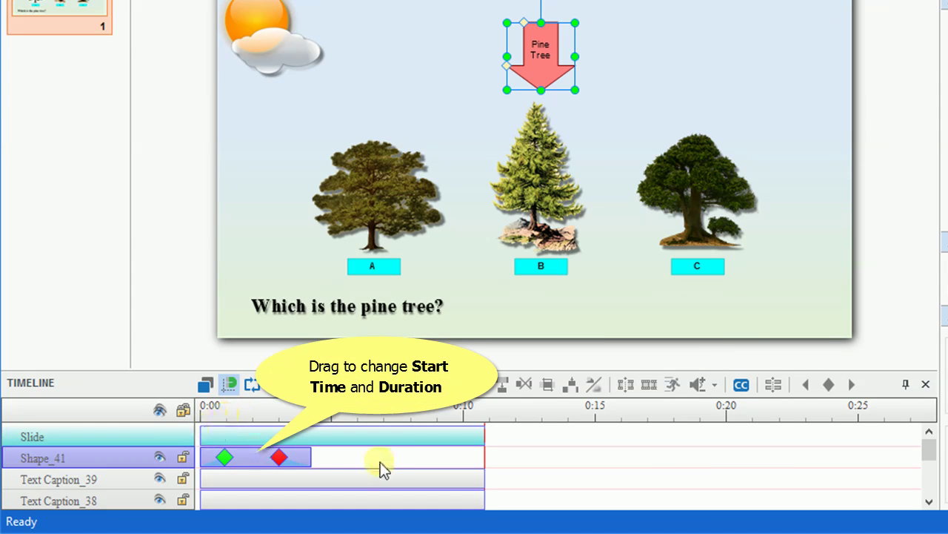
# Step: Retime the Shape_41 arrow to a 3721 ms start, 5047 ms duration, and 1784 ms fade-in
pyautogui.moveTo(250, 457)
pyautogui.mouseDown()
pyautogui.moveTo(392, 455)
pyautogui.moveTo(326, 461)
pyautogui.moveTo(342, 457)
pyautogui.mouseUp()
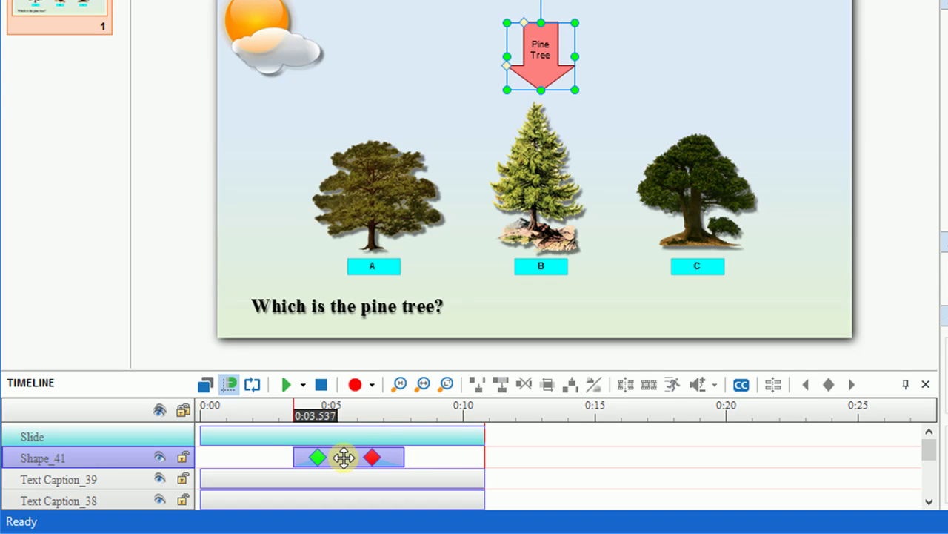
pyautogui.moveTo(342, 457); pyautogui.dragTo(348, 458)
pyautogui.moveTo(412, 460); pyautogui.dragTo(433, 466)
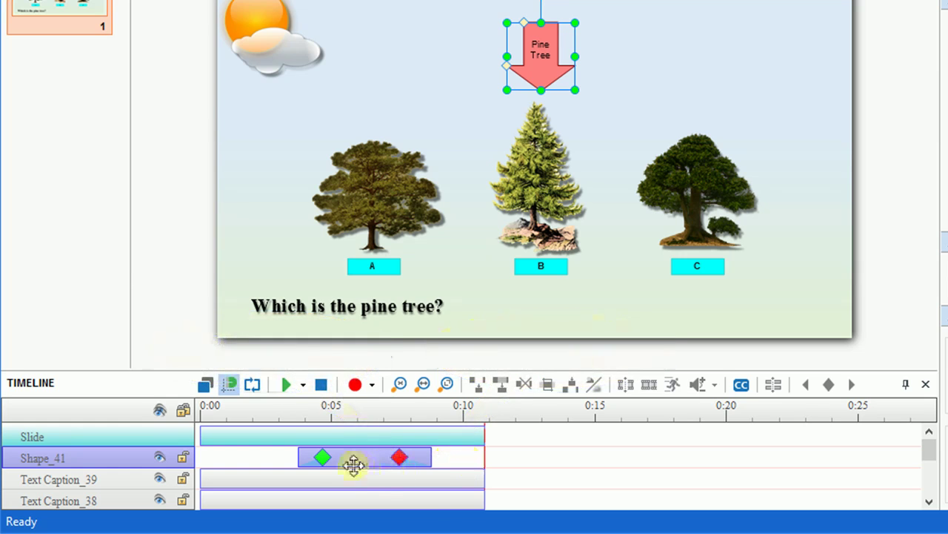
pyautogui.moveTo(322, 457)
pyautogui.mouseDown()
pyautogui.moveTo(401, 467)
pyautogui.moveTo(378, 473)
pyautogui.mouseUp()
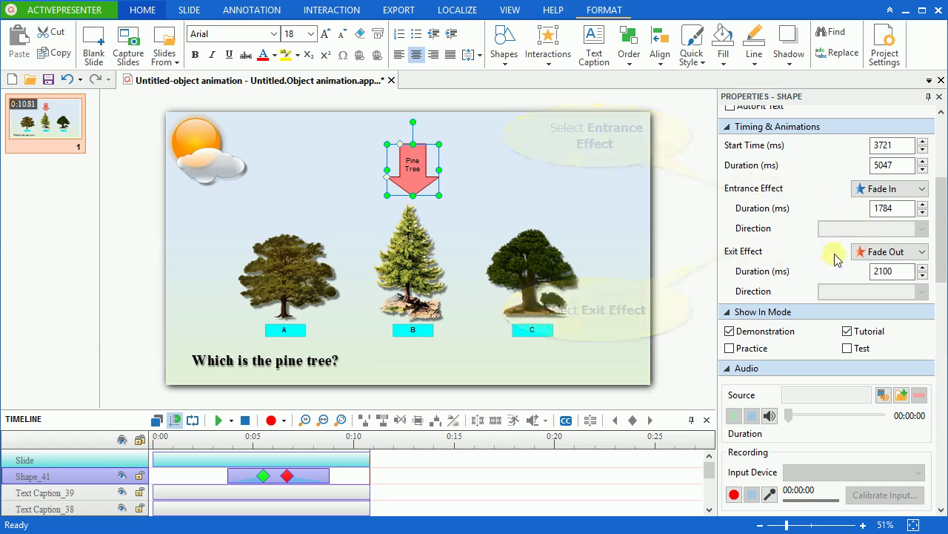
# Step: Switch the arrow's entrance effect from Fade In to Fly In, keeping Fade Out as exit
pyautogui.click(879, 191)
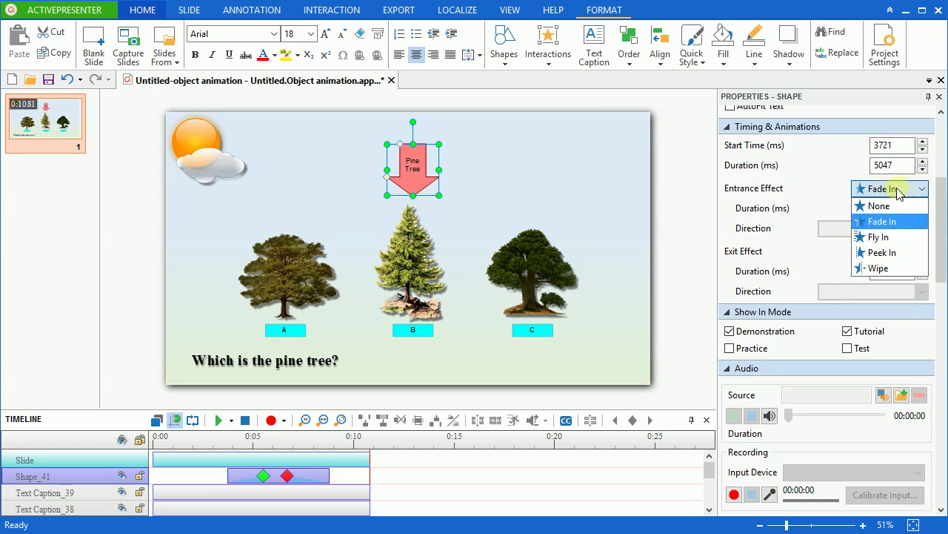
pyautogui.click(874, 189)
pyautogui.click(881, 256)
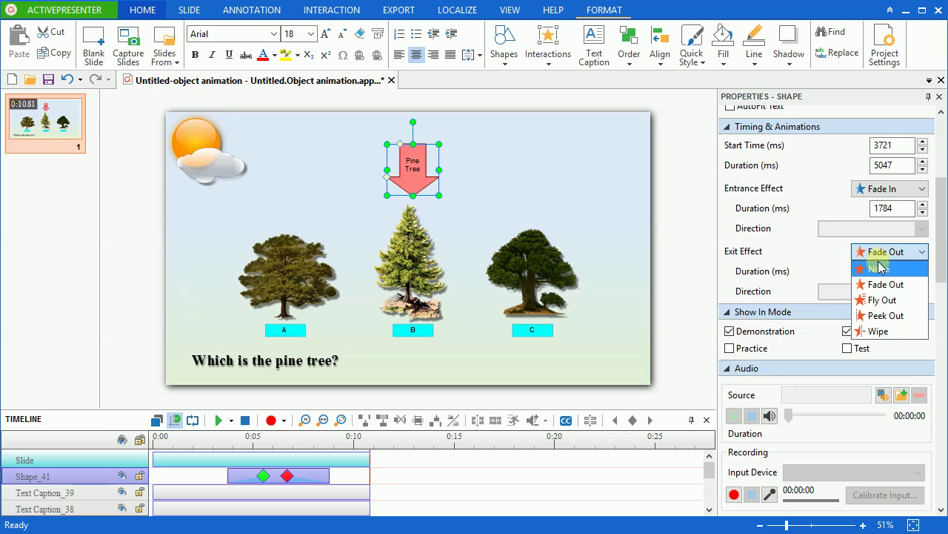
pyautogui.click(874, 252)
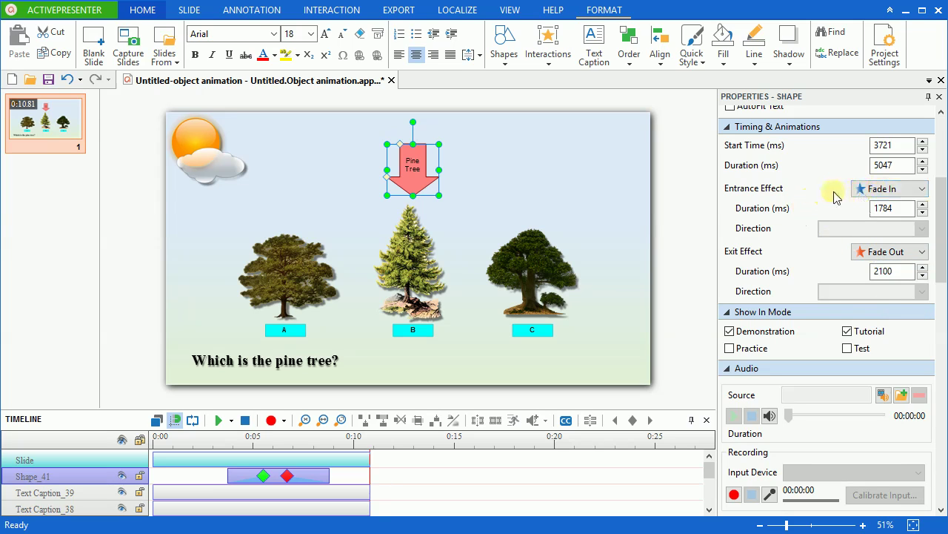
pyautogui.click(869, 191)
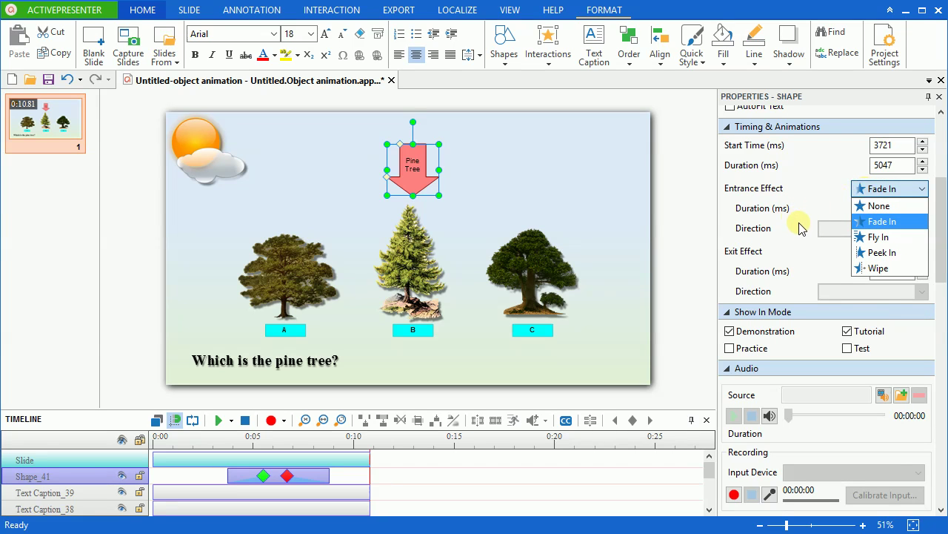
pyautogui.click(893, 238)
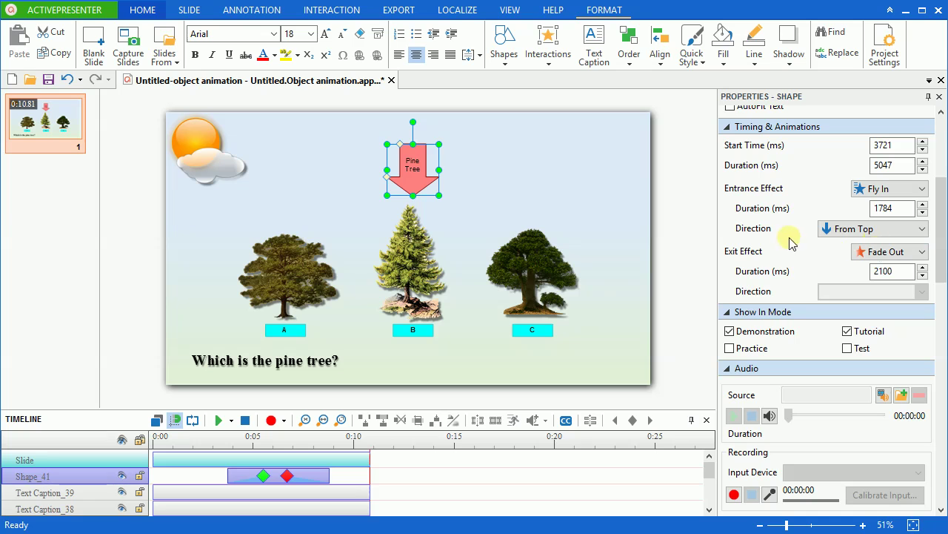
# Step: Set the arrow's Fly In entrance direction to From Top
pyautogui.click(853, 228)
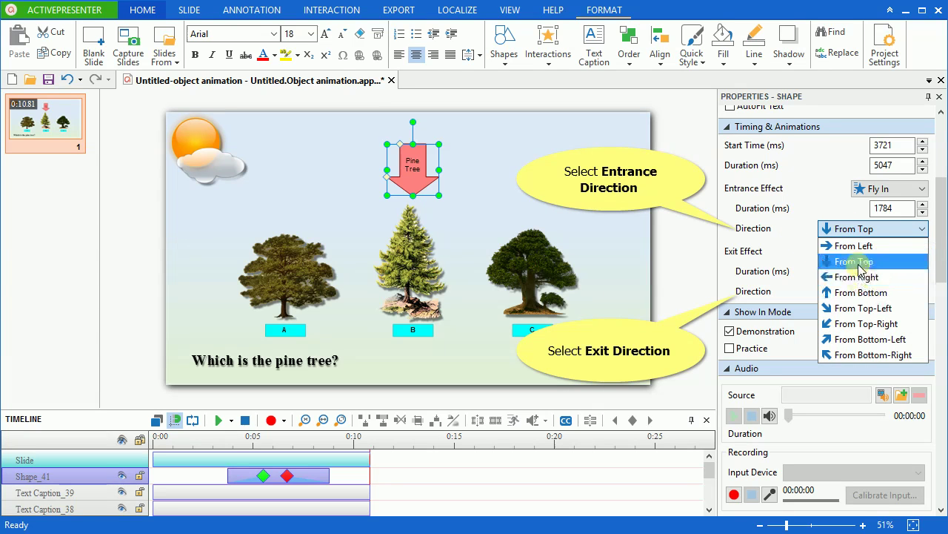
pyautogui.click(857, 246)
pyautogui.click(861, 232)
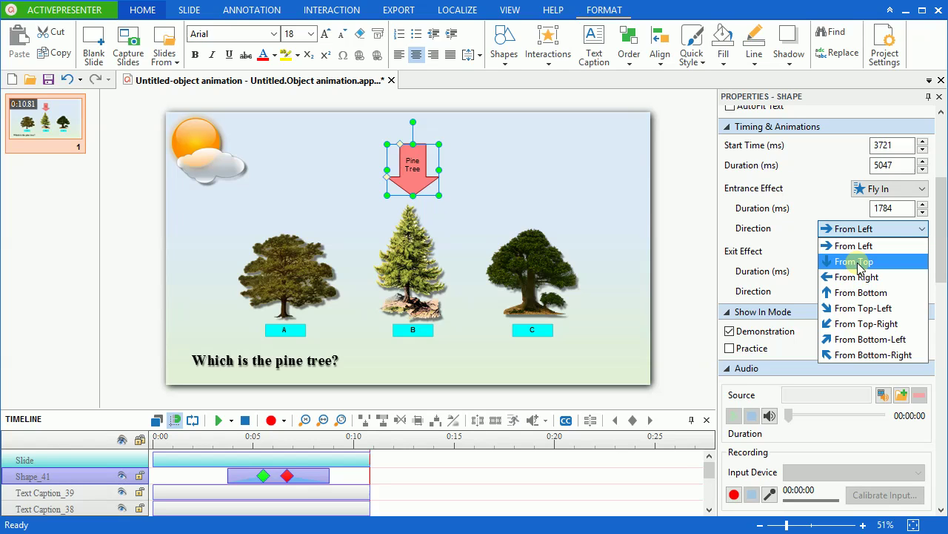
pyautogui.click(858, 264)
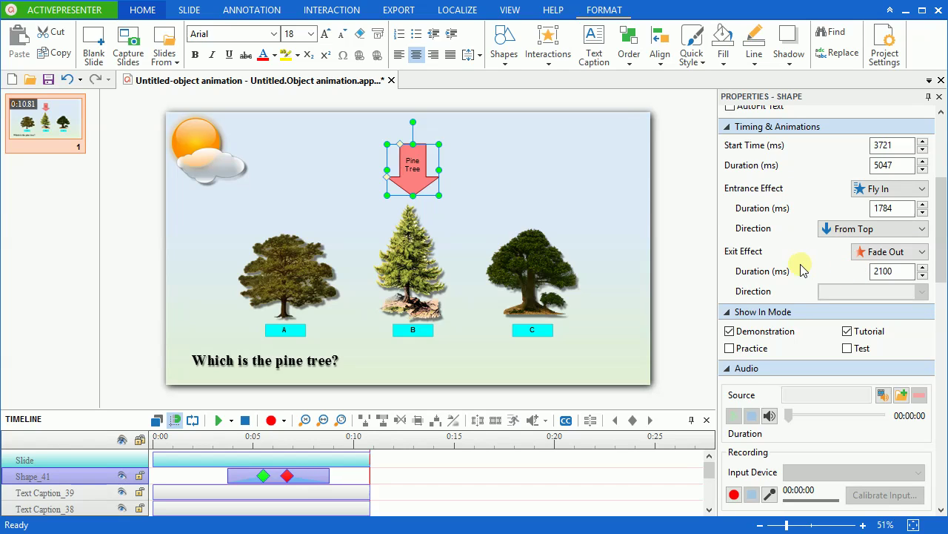
# Step: Change the exit effect to Fly Out with direction To Bottom
pyautogui.click(907, 251)
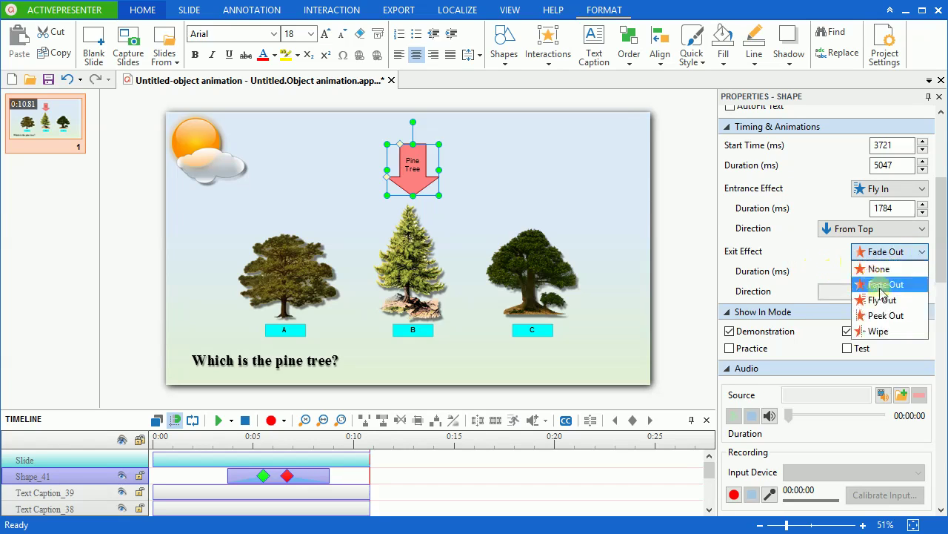
pyautogui.click(895, 302)
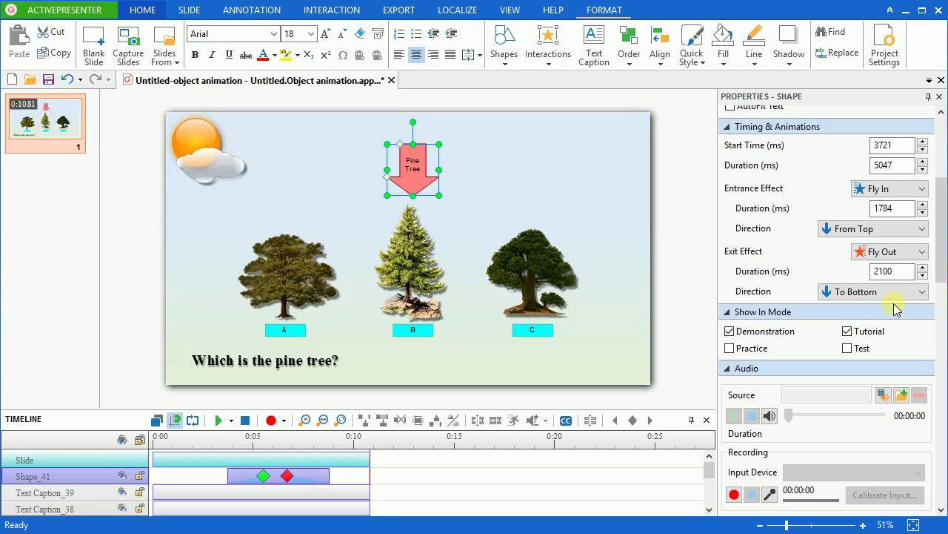
pyautogui.click(838, 292)
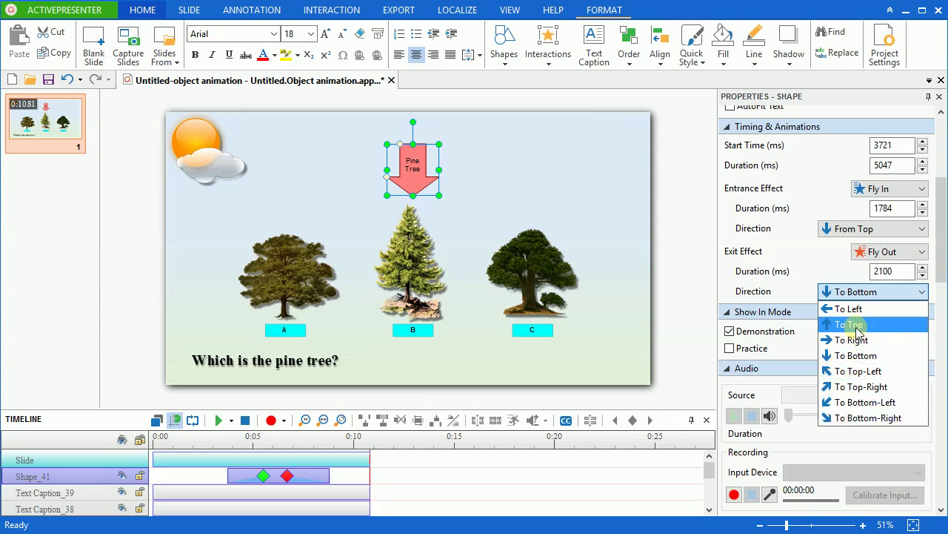
pyautogui.click(850, 323)
pyautogui.click(868, 294)
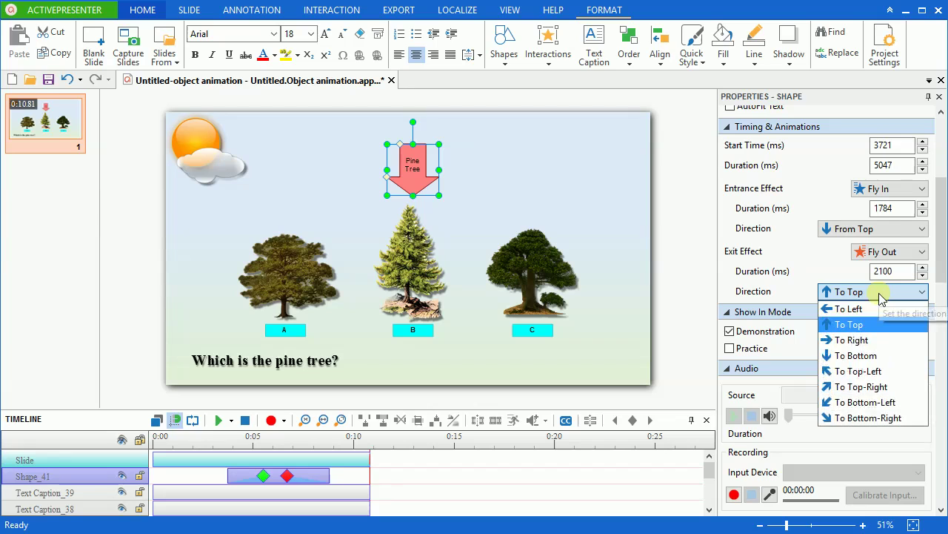
pyautogui.click(853, 355)
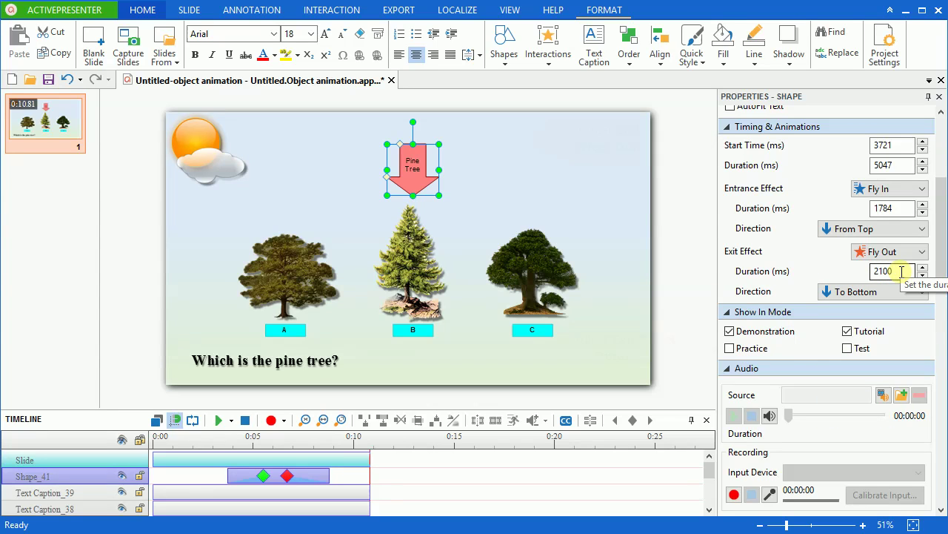
# Step: Play the slide from about 2.4 seconds to watch the arrow fly in and out
pyautogui.click(901, 211)
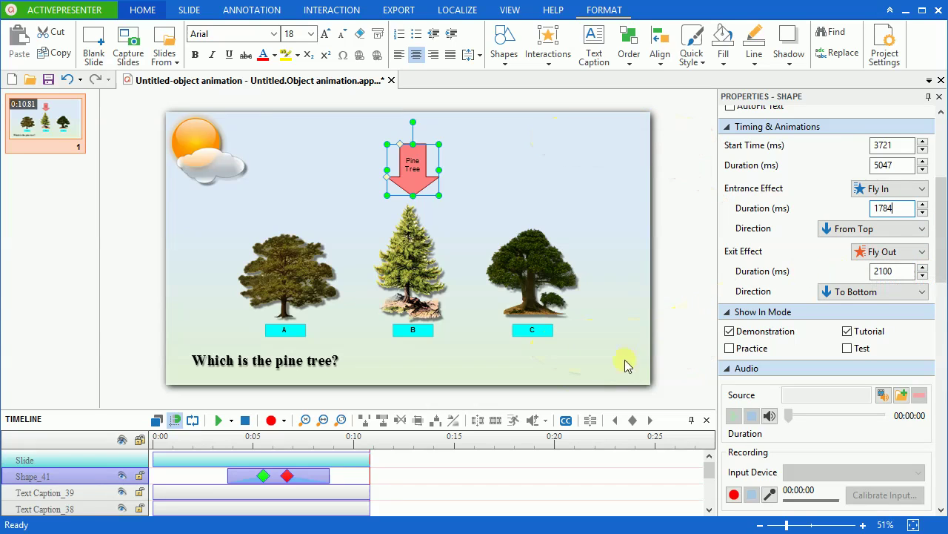
pyautogui.click(200, 442)
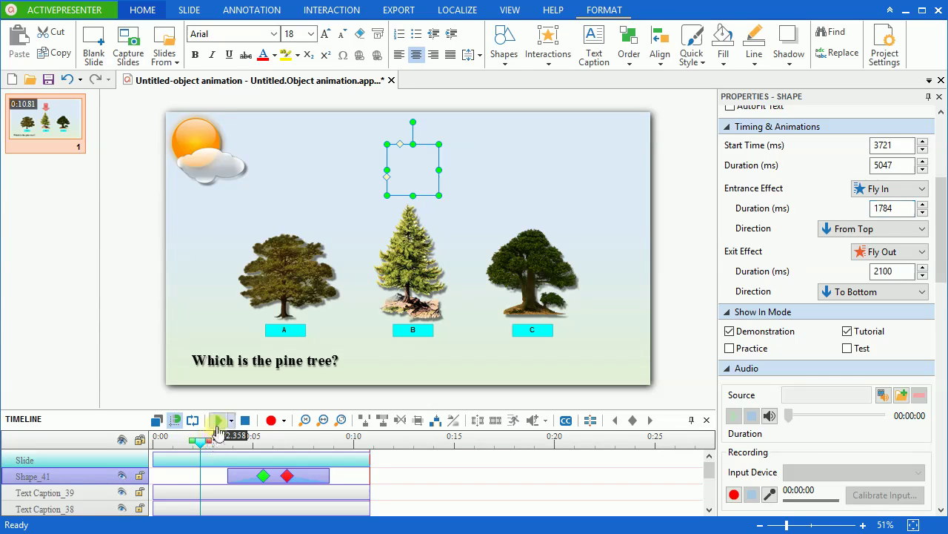
pyautogui.click(221, 420)
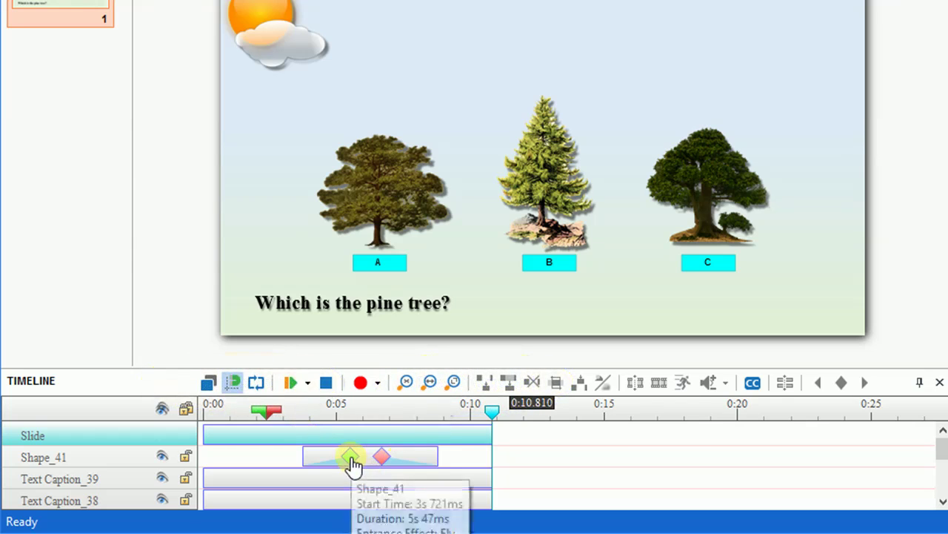
# Step: Drag the green entrance keyframe off the Shape_41 bar, then grab the red exit keyframe
pyautogui.moveTo(353, 464); pyautogui.dragTo(349, 487)
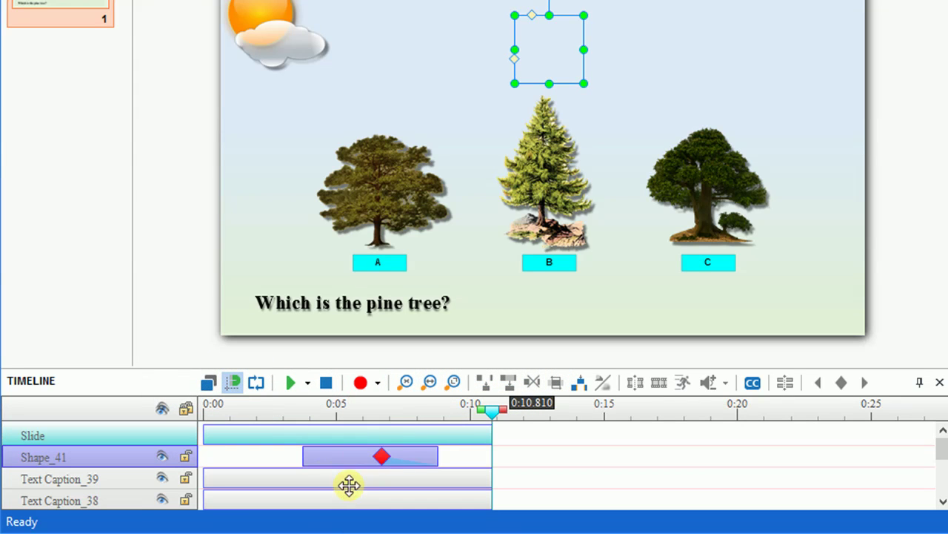
pyautogui.moveTo(381, 455); pyautogui.dragTo(383, 496)
# Step: Drop the exit keyframe off the bar, confirm entrance reads None, and scrub around 3 seconds
pyautogui.click(389, 432)
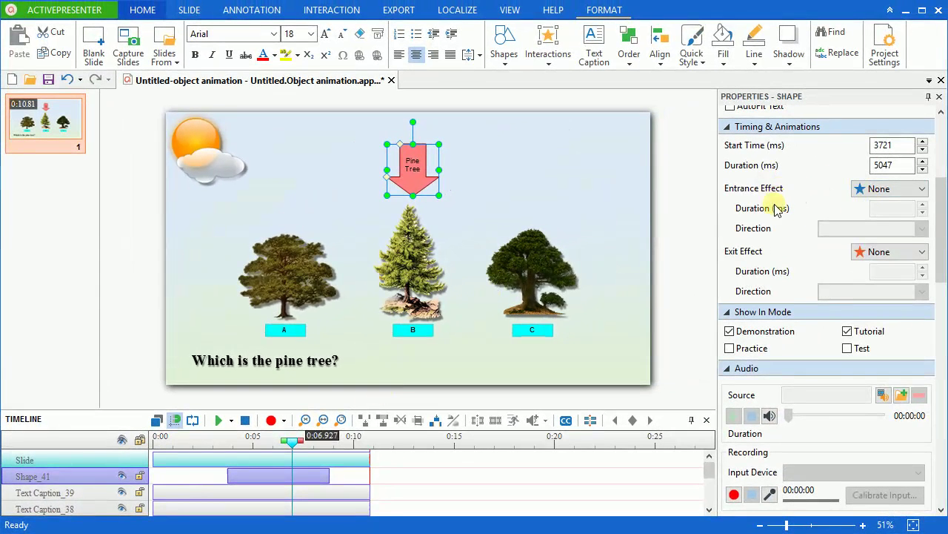
pyautogui.click(889, 191)
pyautogui.click(888, 202)
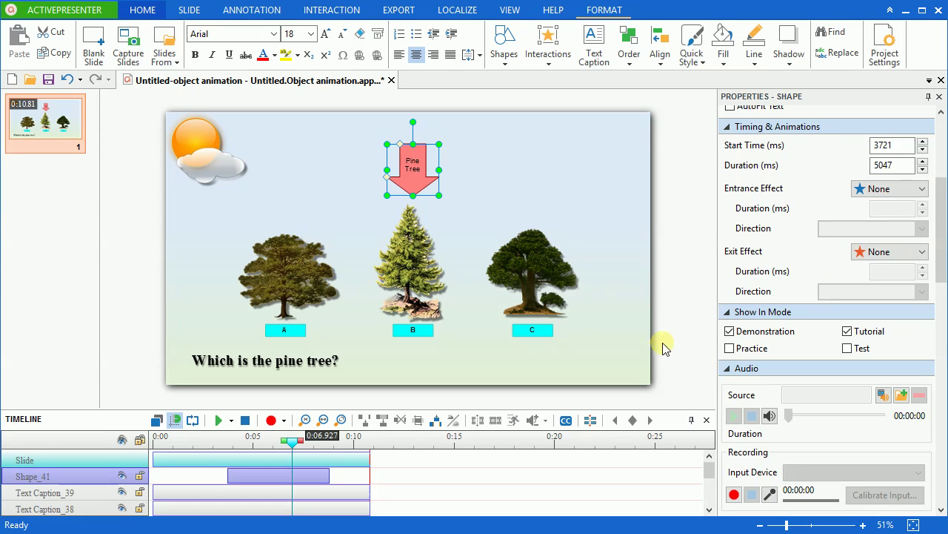
pyautogui.click(216, 442)
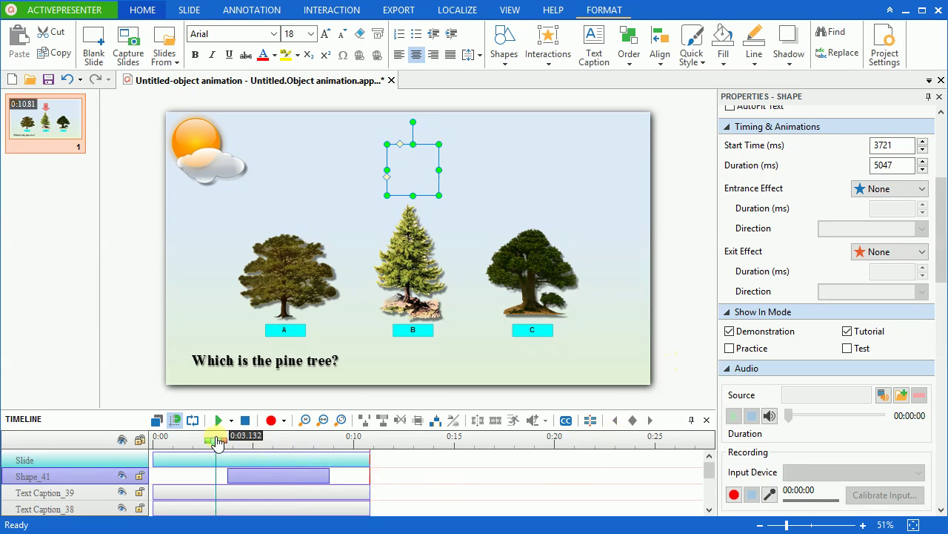
pyautogui.moveTo(216, 442)
pyautogui.mouseDown()
pyautogui.moveTo(351, 457)
pyautogui.moveTo(212, 445)
pyautogui.mouseUp()
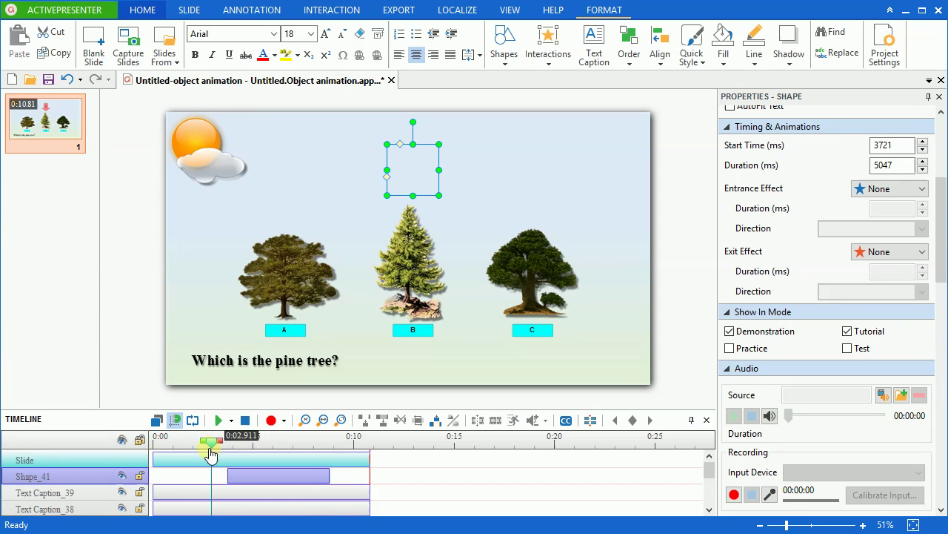